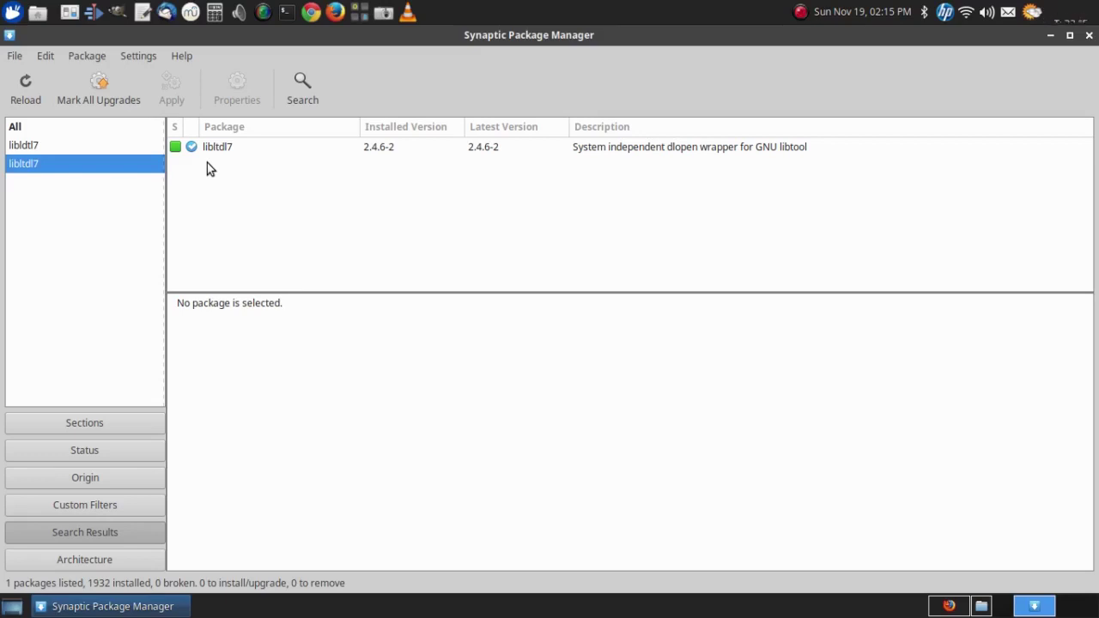
# Step: Switch to the file manager showing the Epson drivers 64 bit folder
pyautogui.click(981, 607)
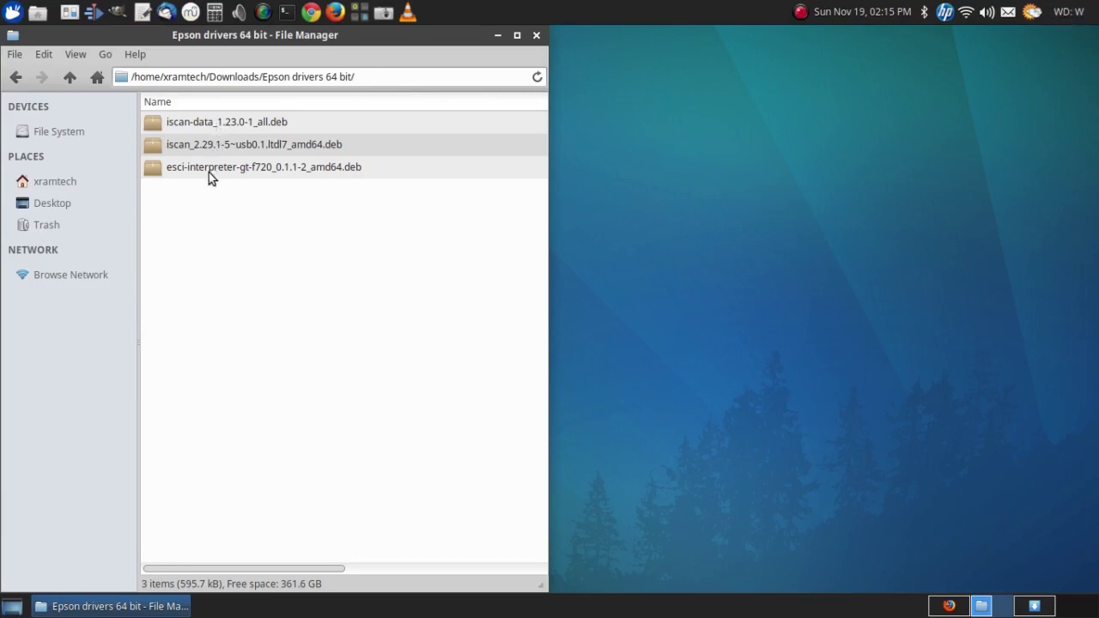
# Step: Open iscan-data_1.23.0-1_all.deb in GDebi to check whether it is already installed
pyautogui.rightClick(202, 124)
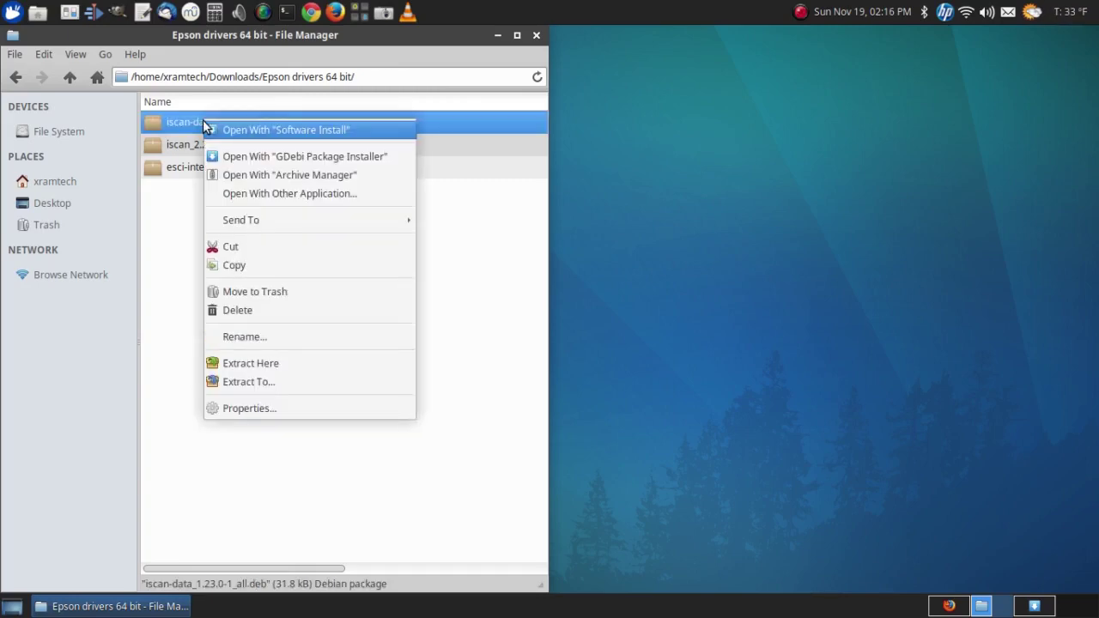
pyautogui.click(239, 157)
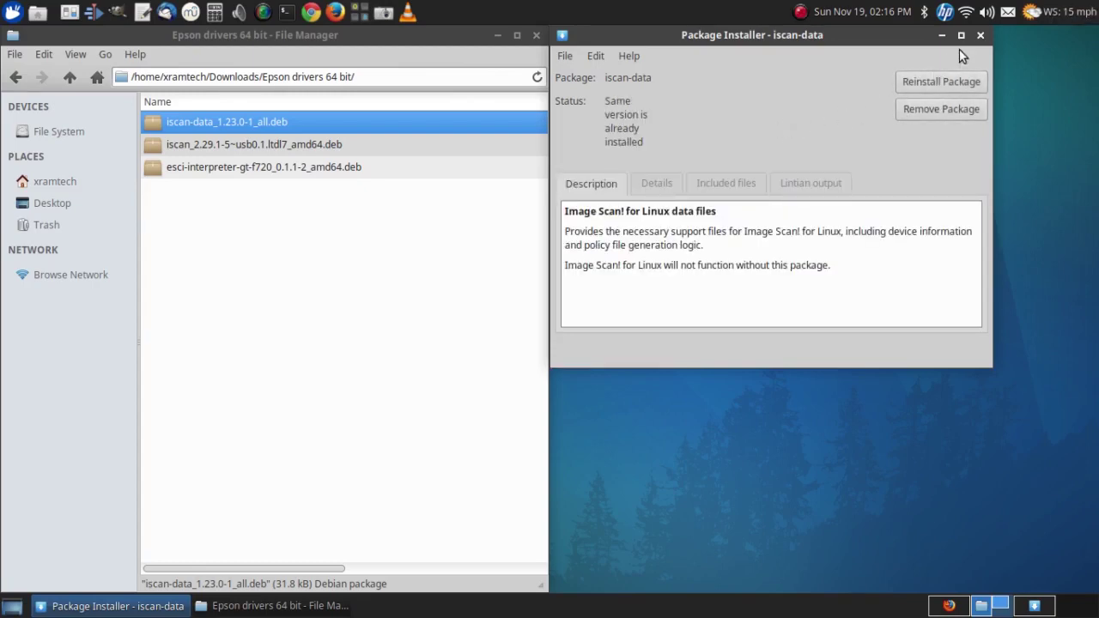
# Step: Load iscan_2.29.1-5 in GDebi and view its details, which list libusb-0.1-4 as required
pyautogui.click(979, 35)
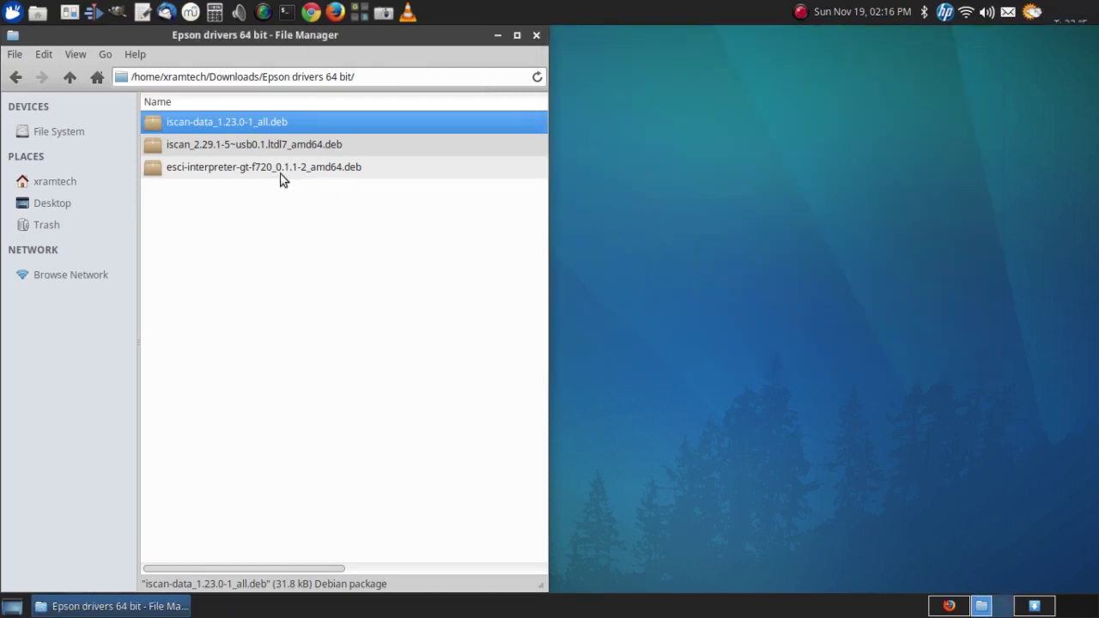
pyautogui.click(186, 148)
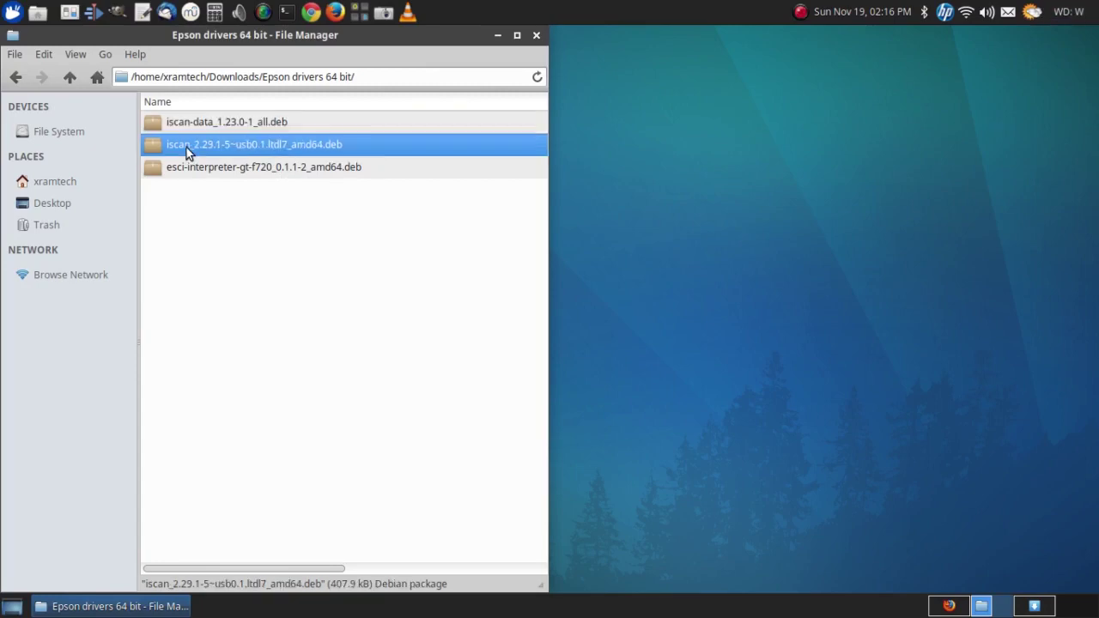
pyautogui.rightClick(186, 148)
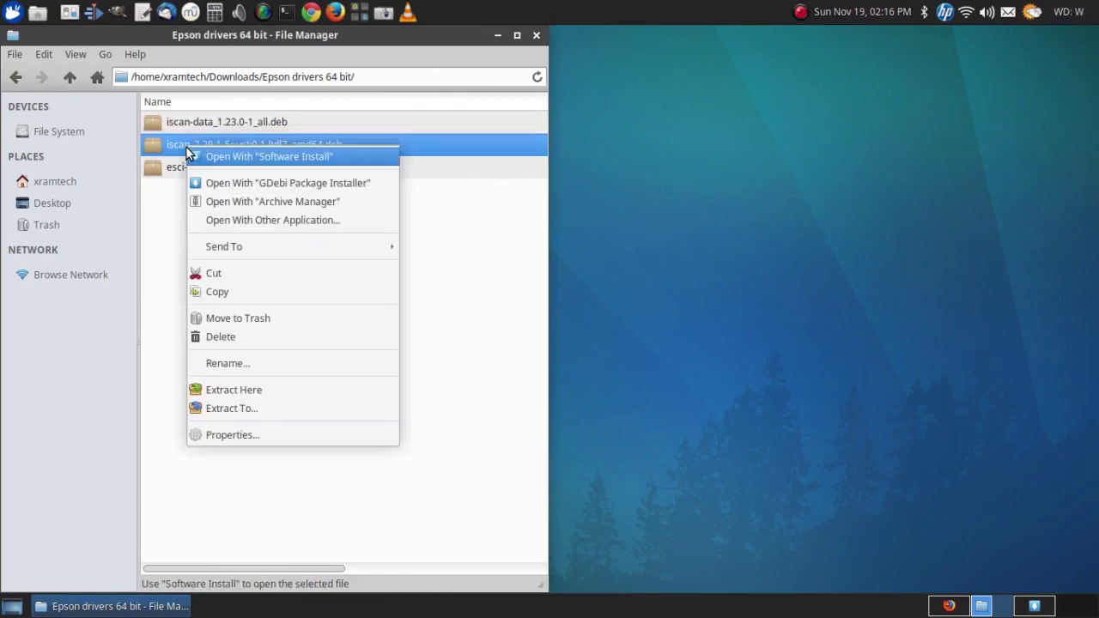
pyautogui.click(218, 183)
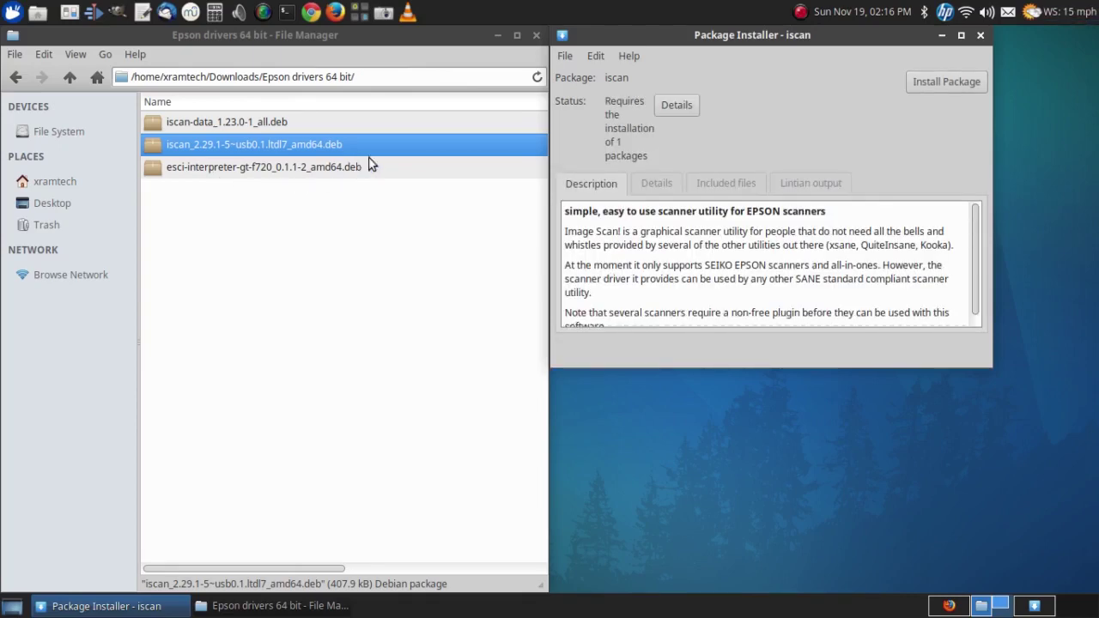
pyautogui.click(677, 106)
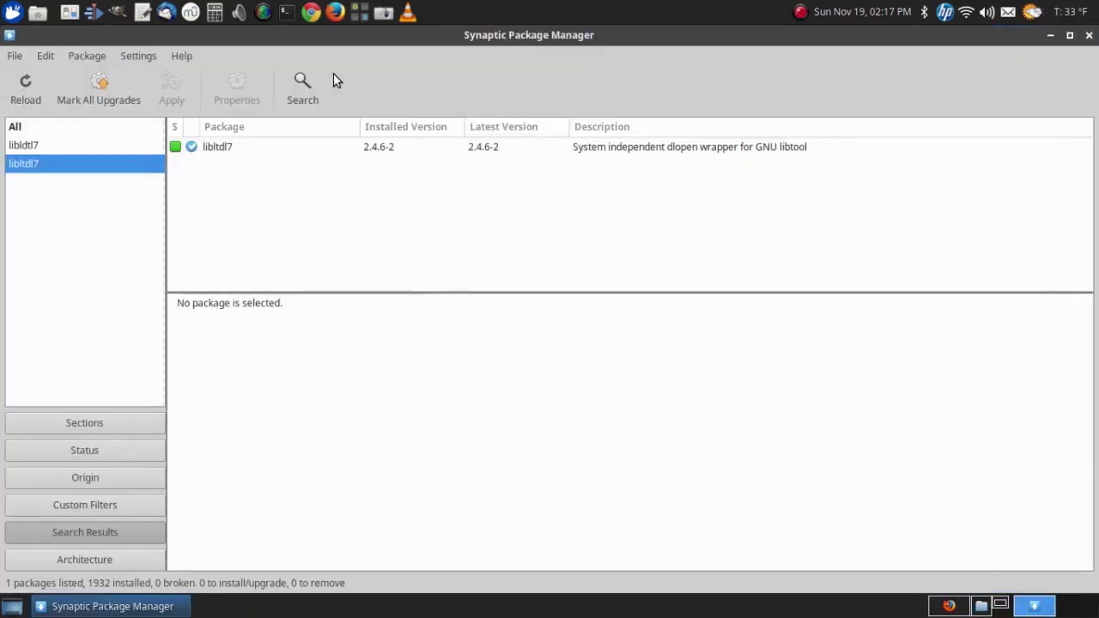
# Step: Search Synaptic for 'libusb-0.1-4' and mark version 2:0.1.12-31 for installation
pyautogui.click(298, 81)
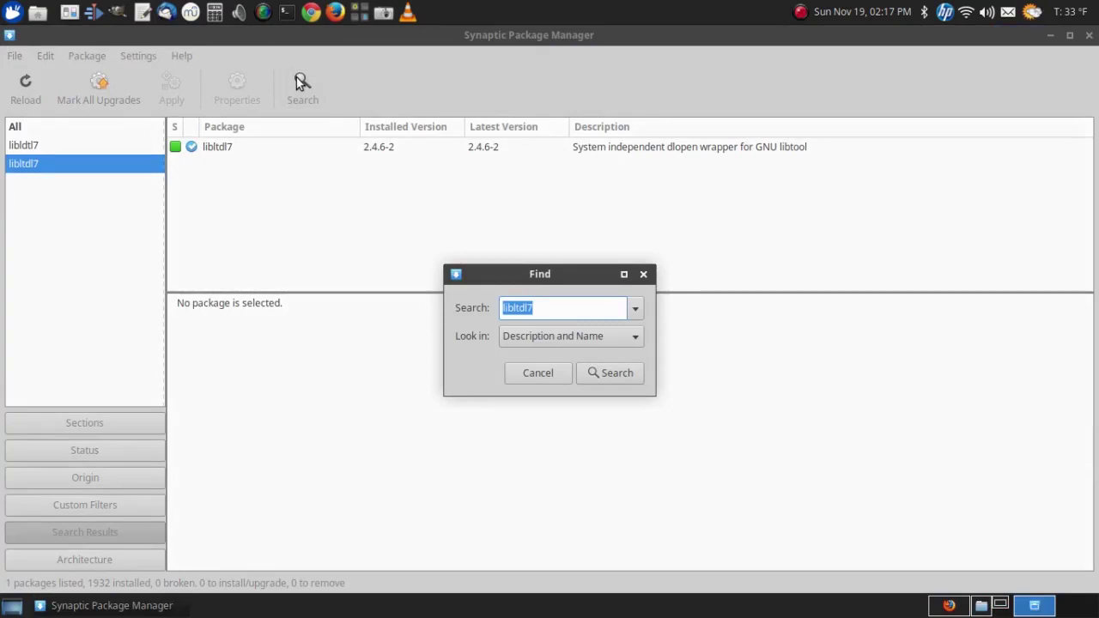
pyautogui.write('lib')
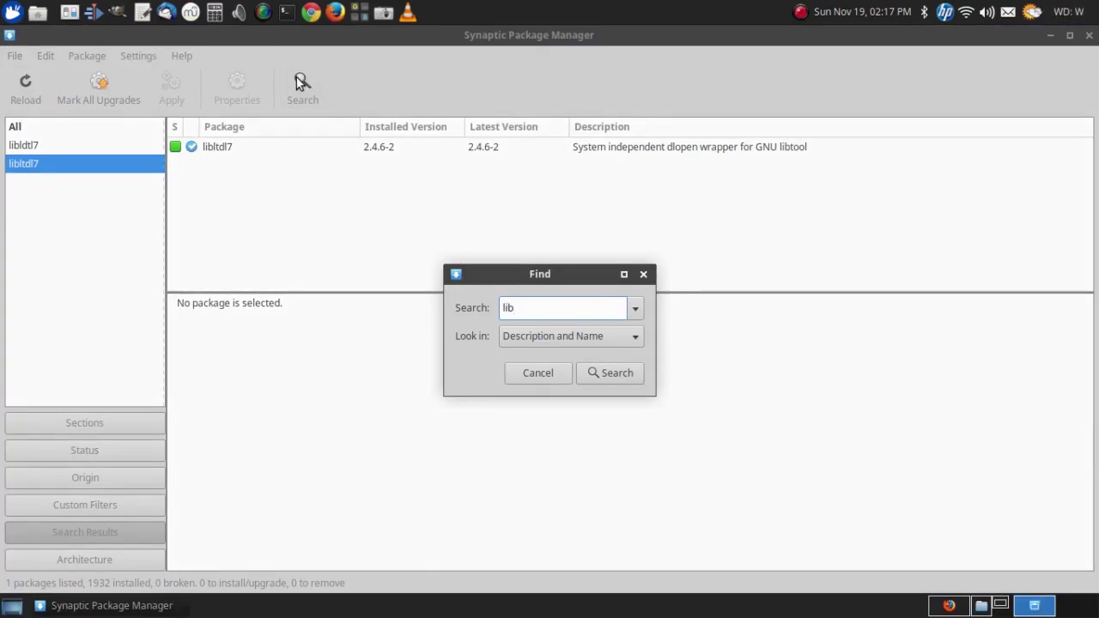
pyautogui.write('usb-0')
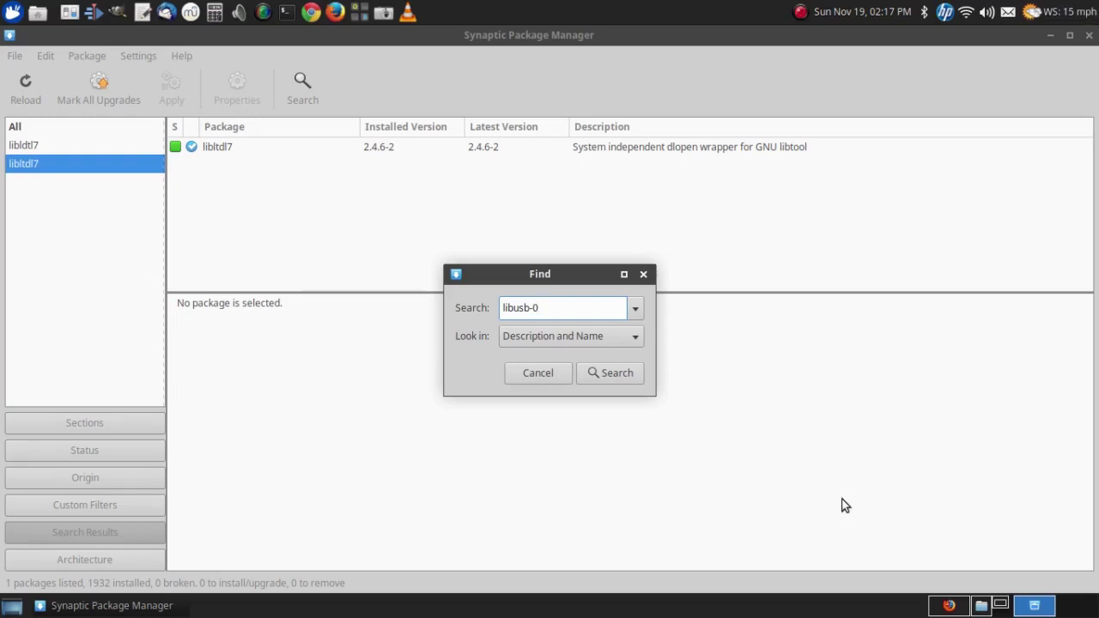
pyautogui.write('.1-4')
pyautogui.click(615, 374)
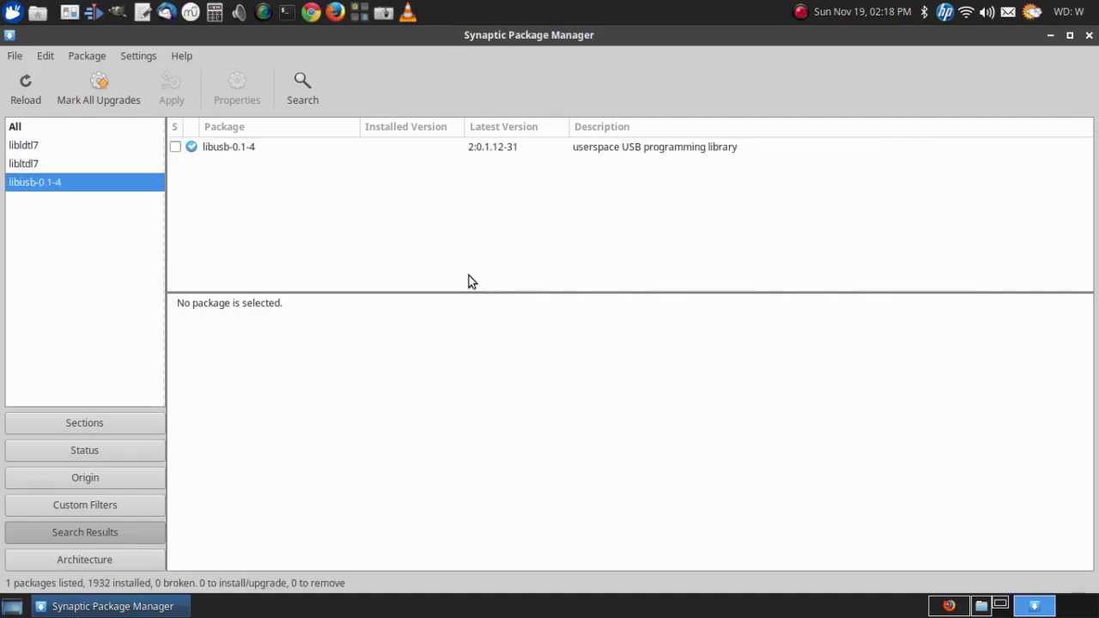
pyautogui.click(175, 151)
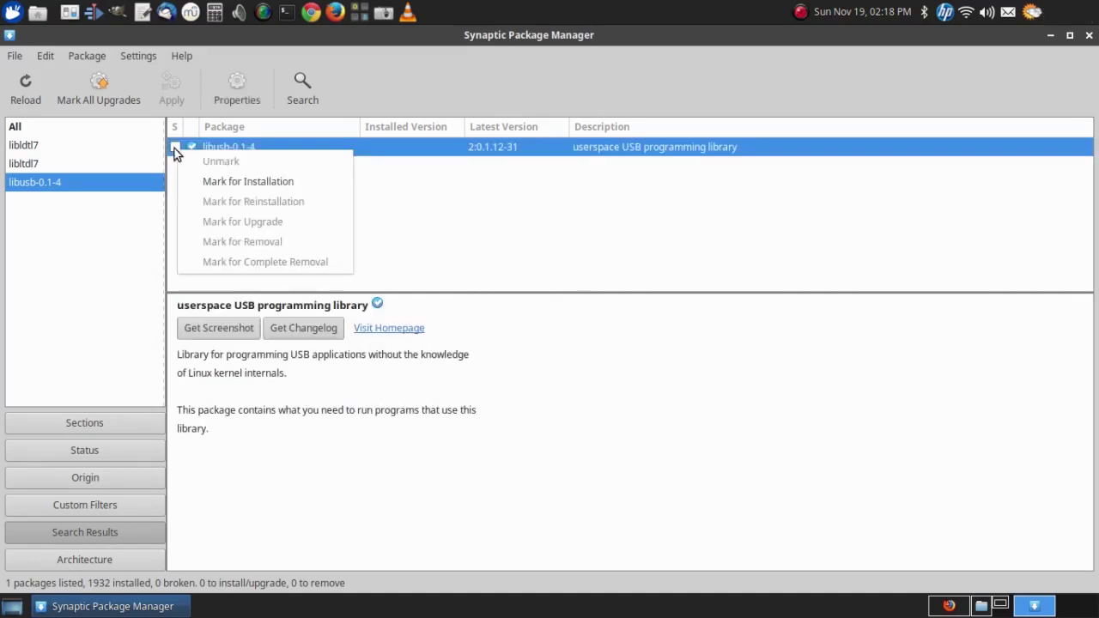
pyautogui.click(218, 181)
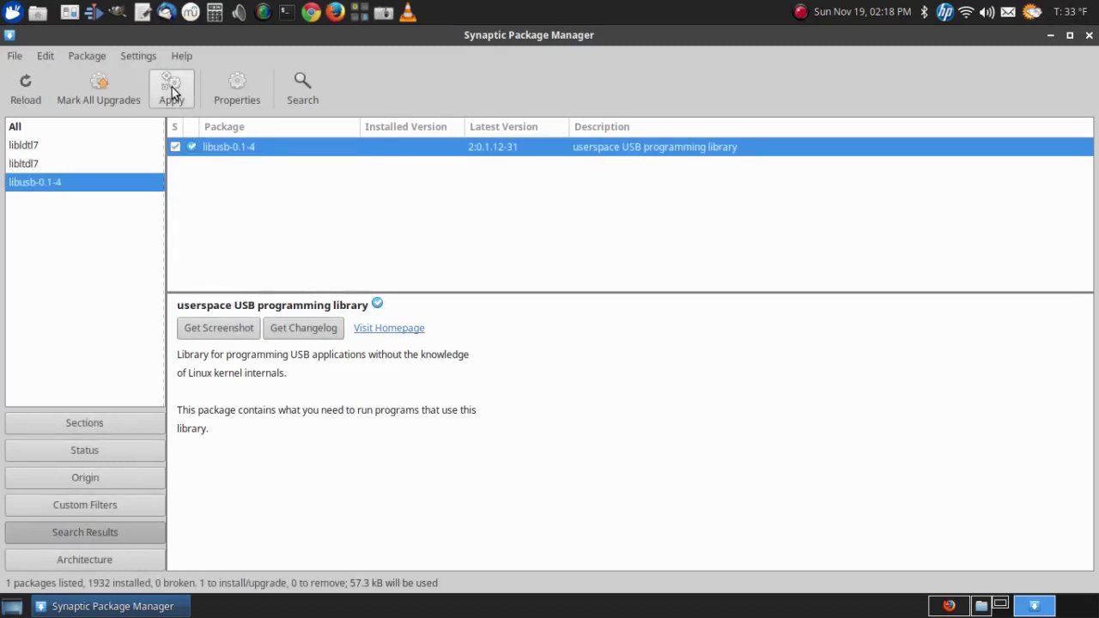
# Step: Apply the pending change so libusb-0.1-4 2:0.1.12-31 gets installed, then dismiss the completion notice
pyautogui.click(171, 91)
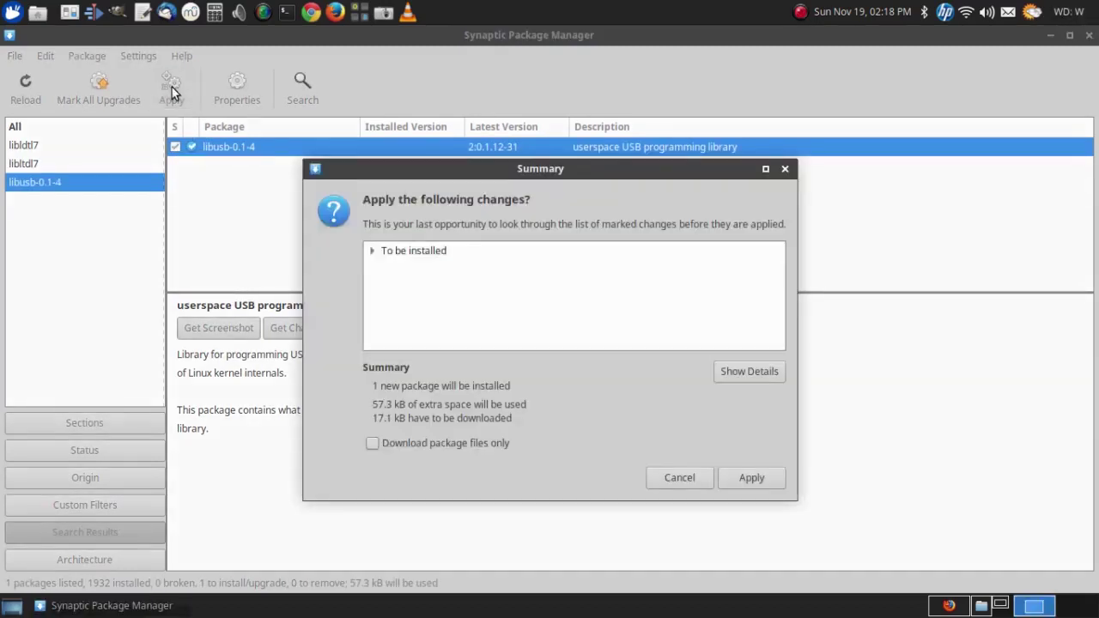
pyautogui.click(752, 477)
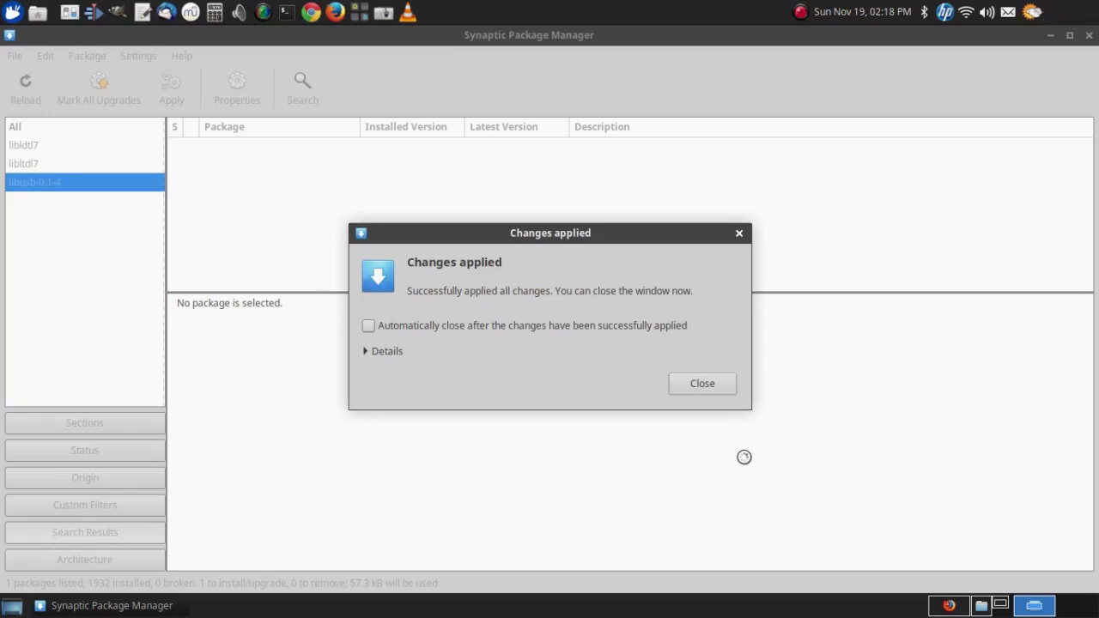
pyautogui.click(717, 384)
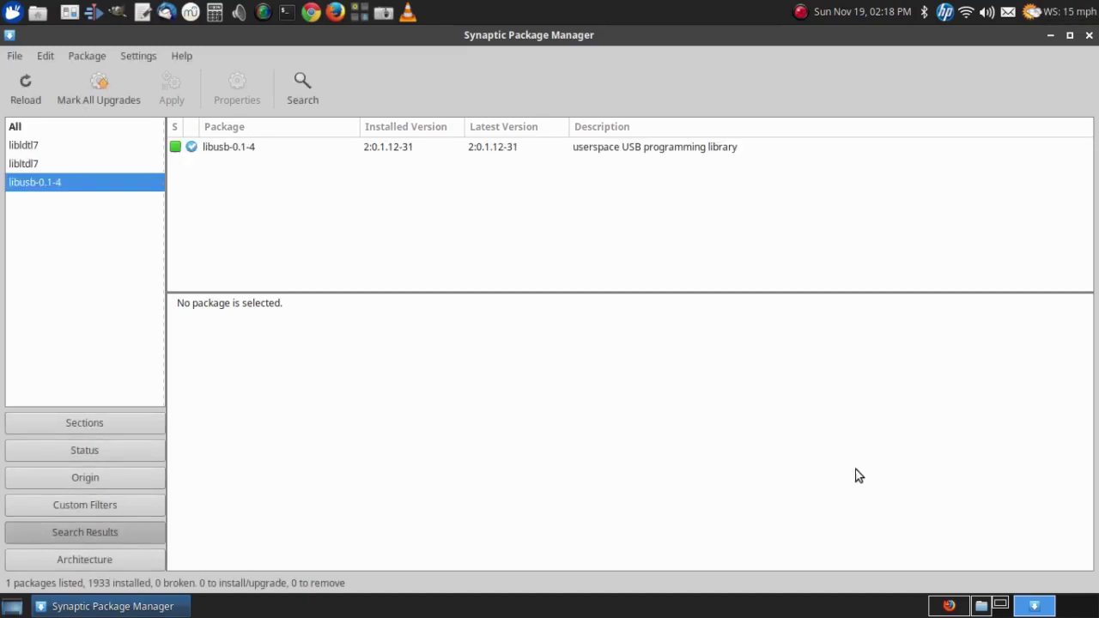
# Step: Reopen the iscan .deb in GDebi Package Installer and start installing it
pyautogui.click(981, 608)
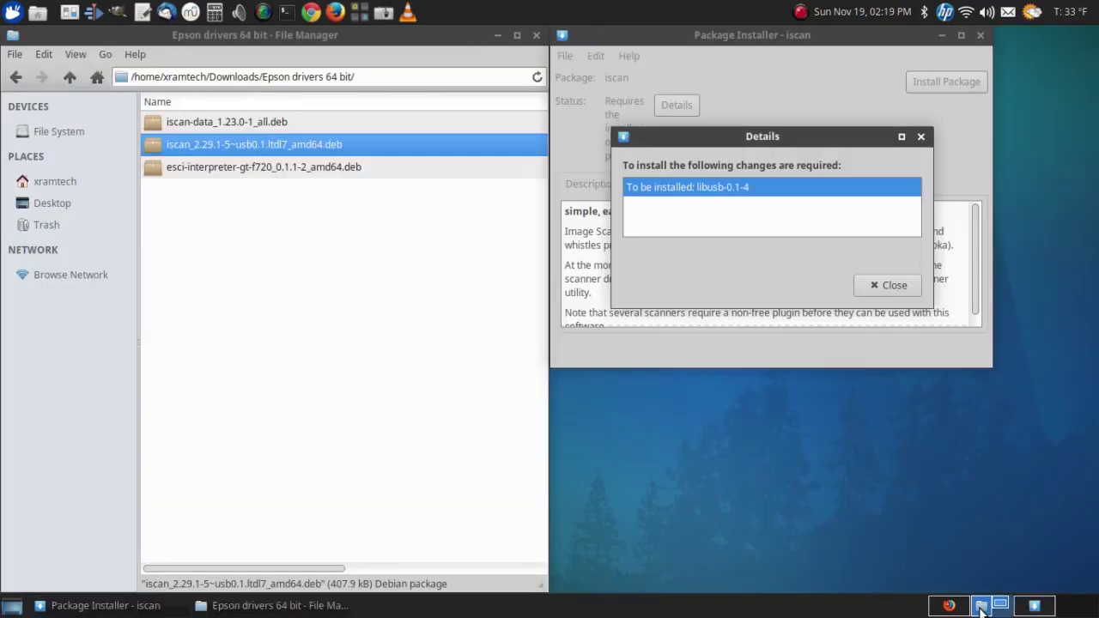
pyautogui.click(904, 288)
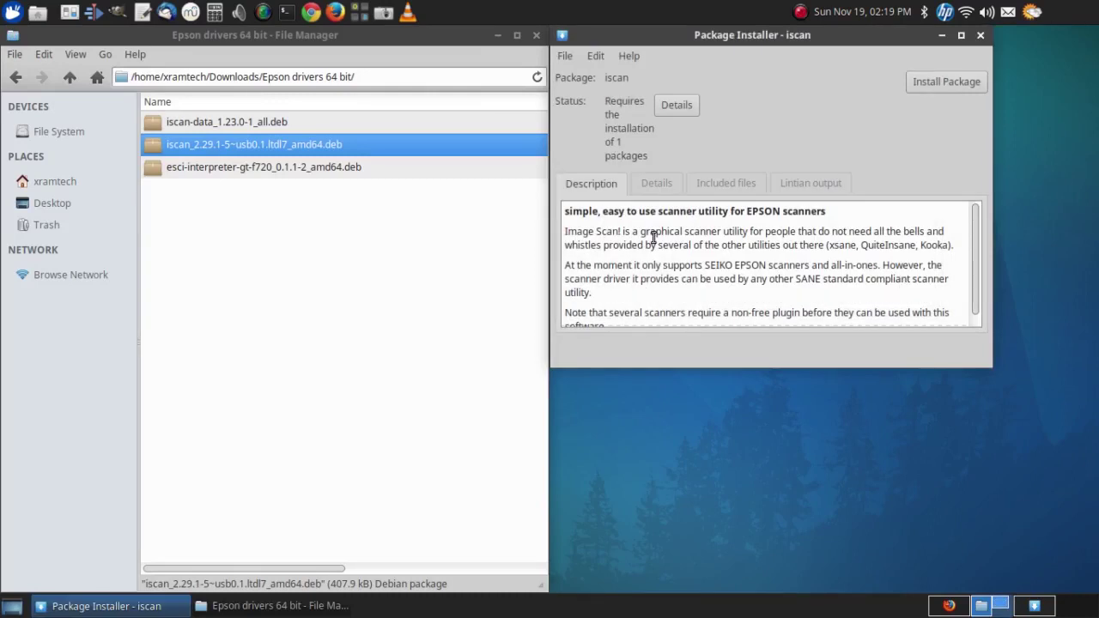
pyautogui.click(979, 36)
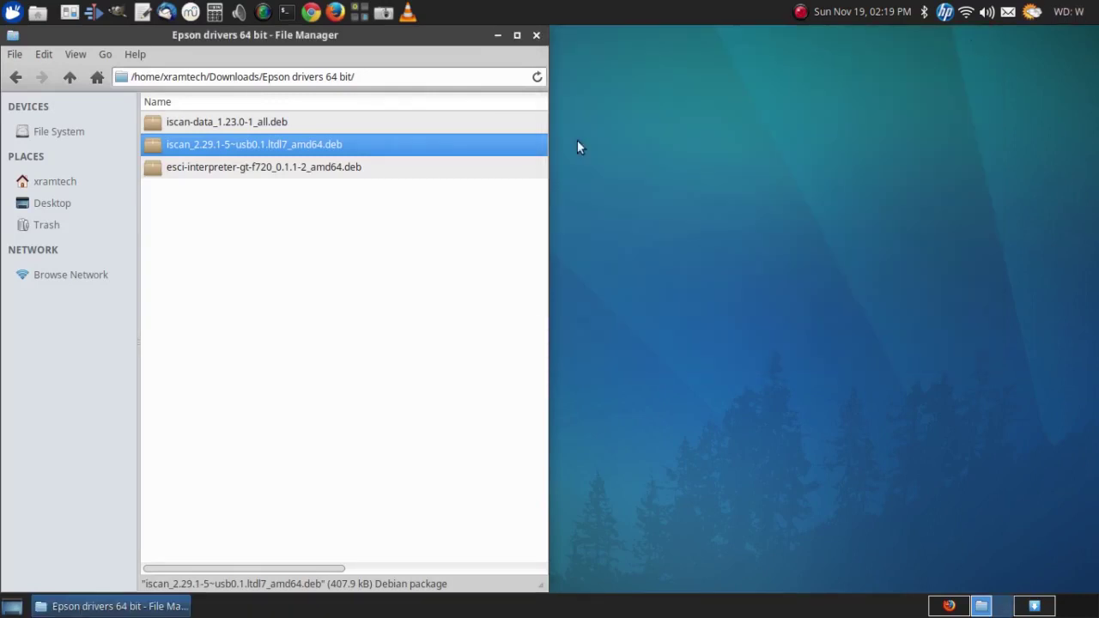
pyautogui.rightClick(290, 149)
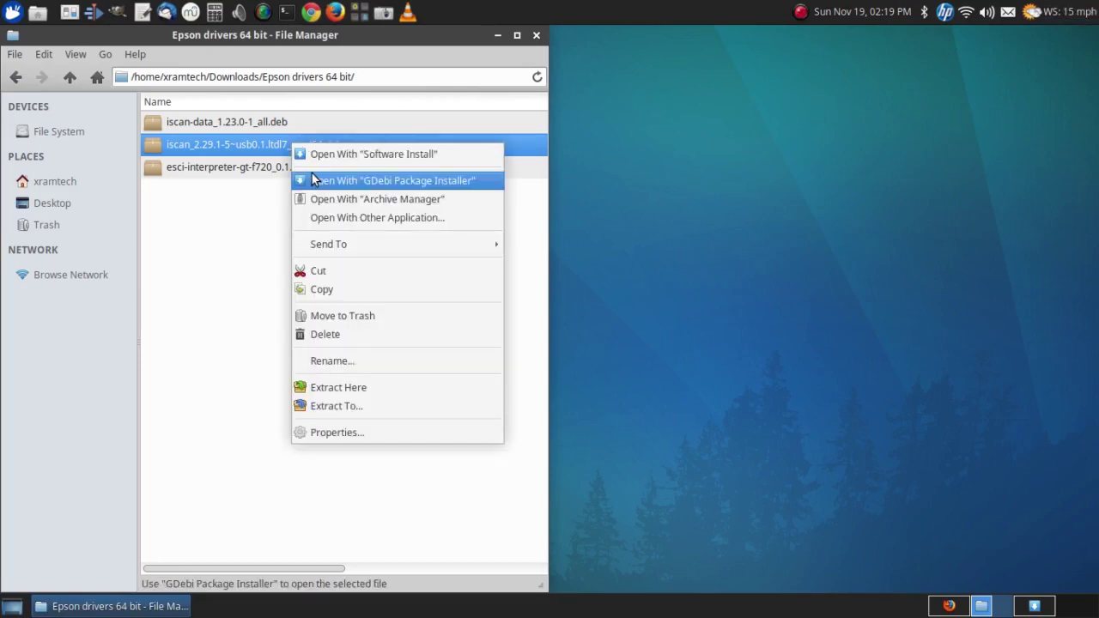
pyautogui.click(315, 181)
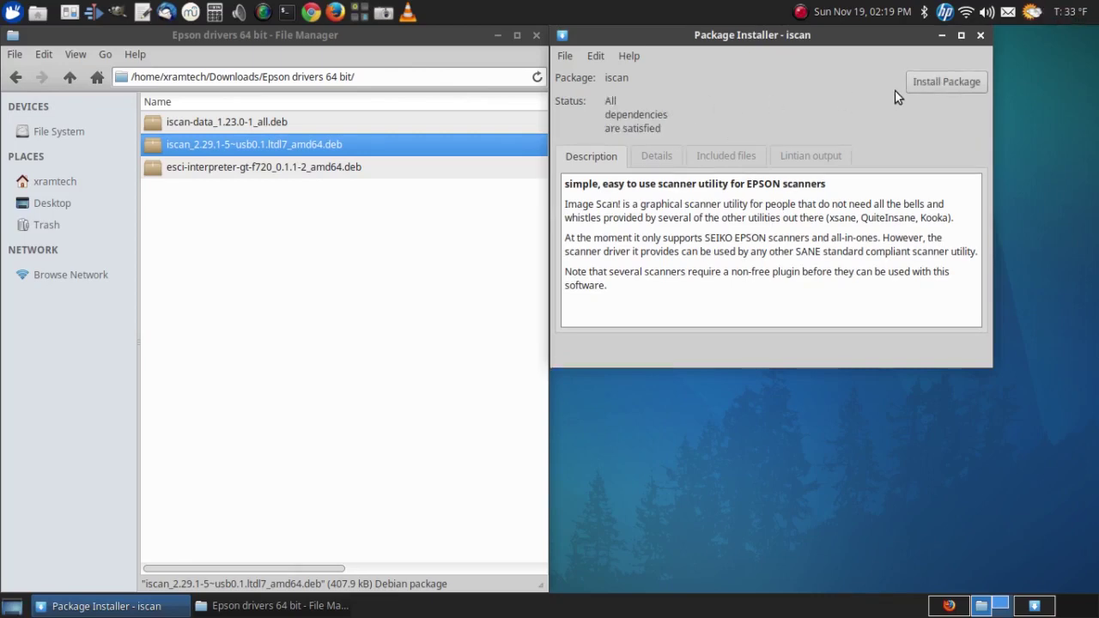
pyautogui.click(931, 84)
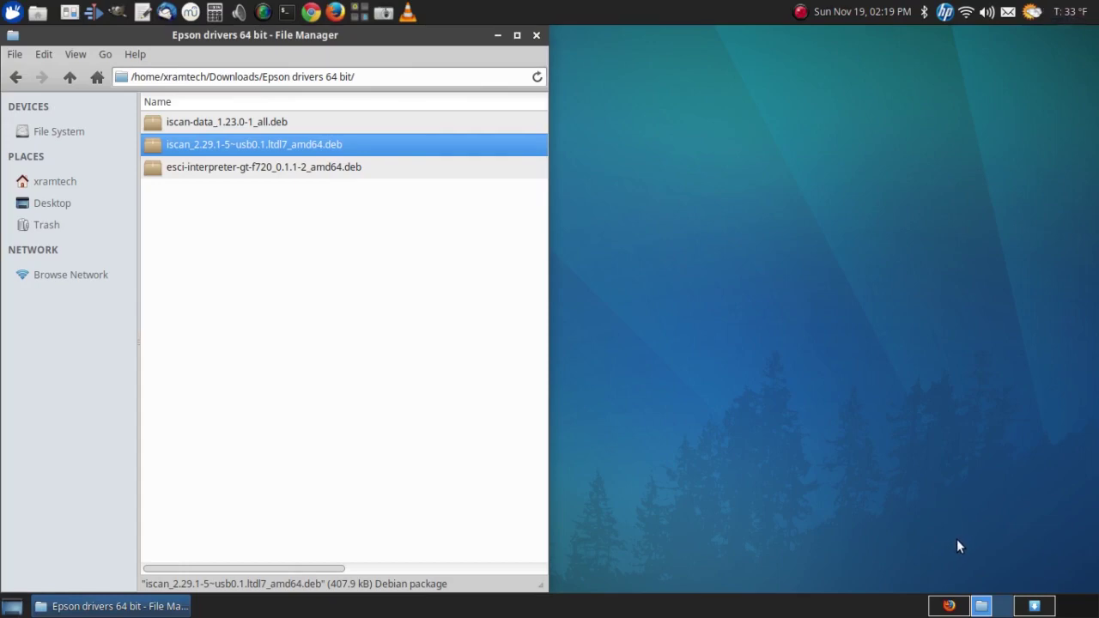
# Step: Bring the file manager back, reload the iscan package in GDebi and retry the install
pyautogui.click(497, 35)
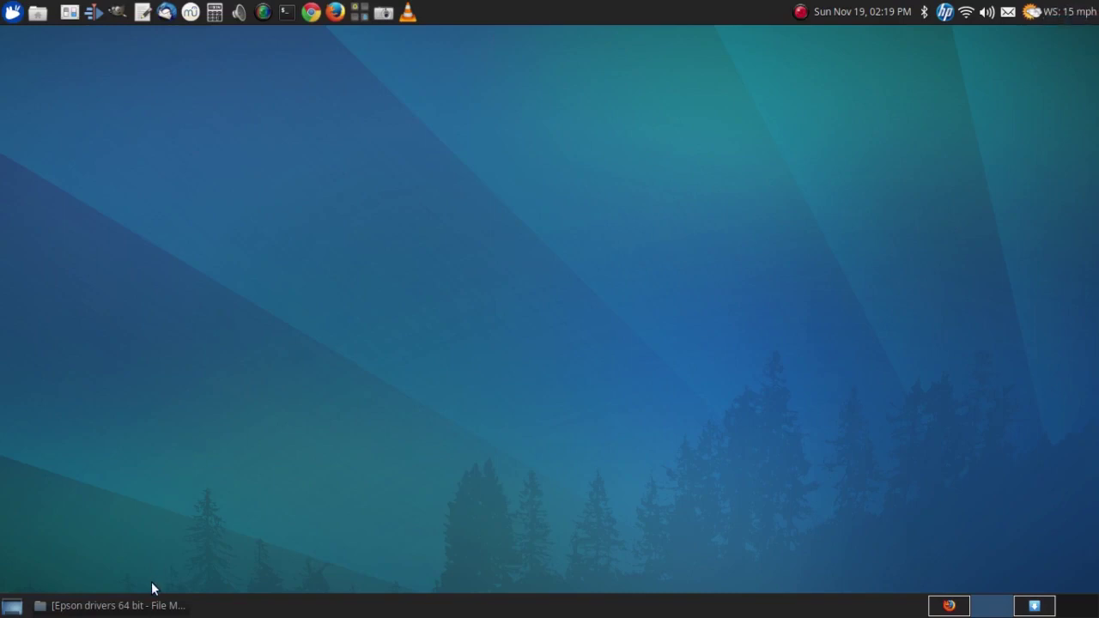
pyautogui.click(149, 611)
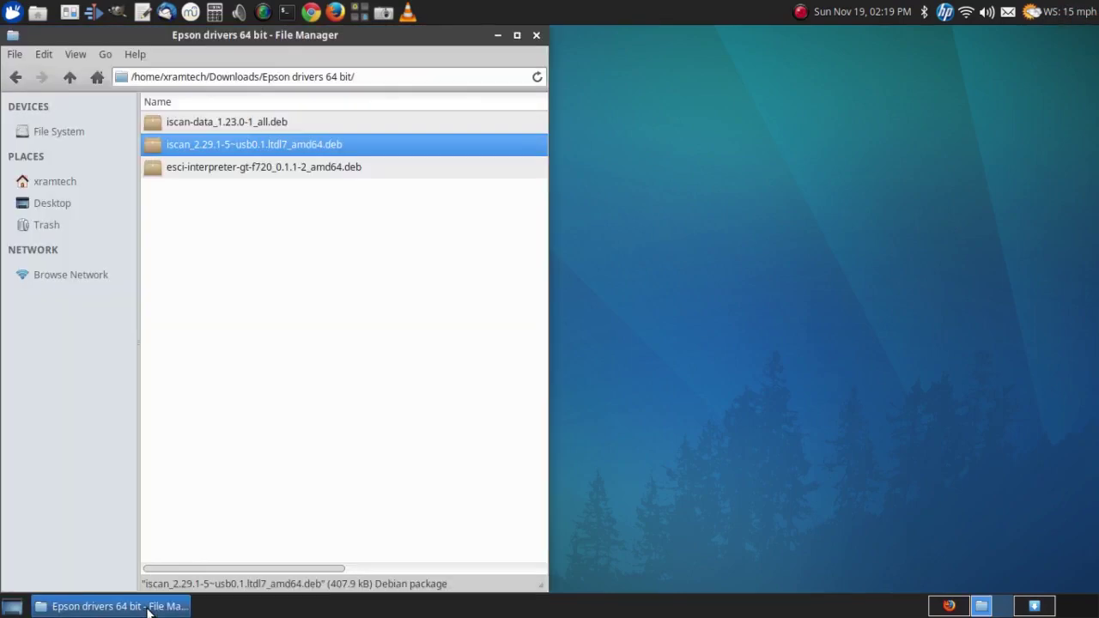
pyautogui.rightClick(475, 144)
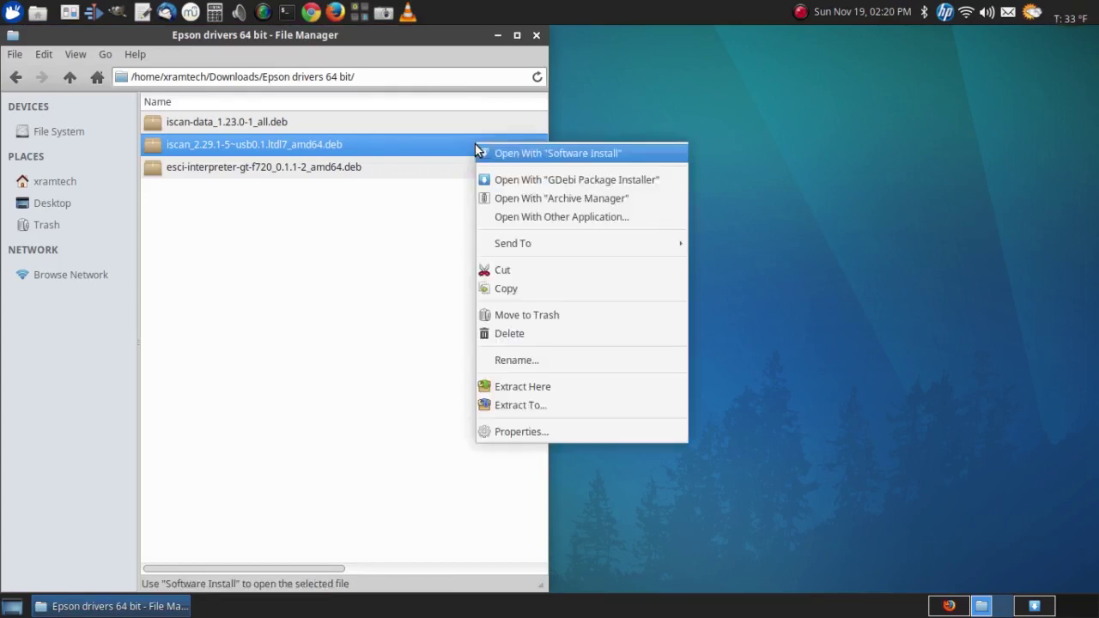
pyautogui.click(509, 180)
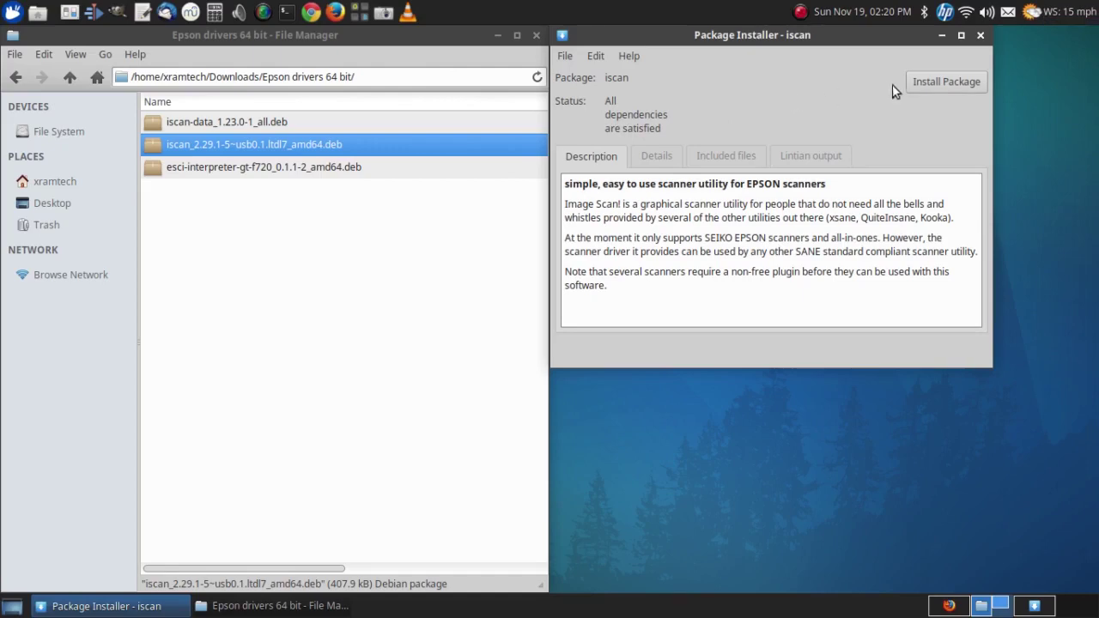
pyautogui.click(918, 83)
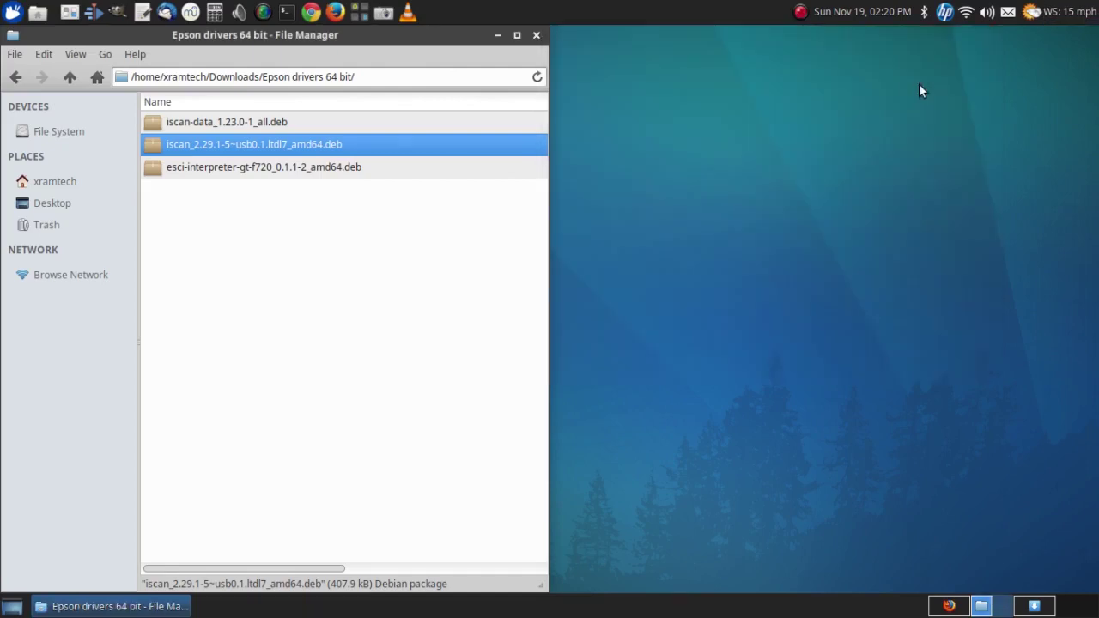
# Step: Search Synaptic for 'iscan-', finding only iscan-data 1.23.0-1 installed, then return to the Epson folder
pyautogui.click(1026, 609)
pyautogui.click(1026, 609)
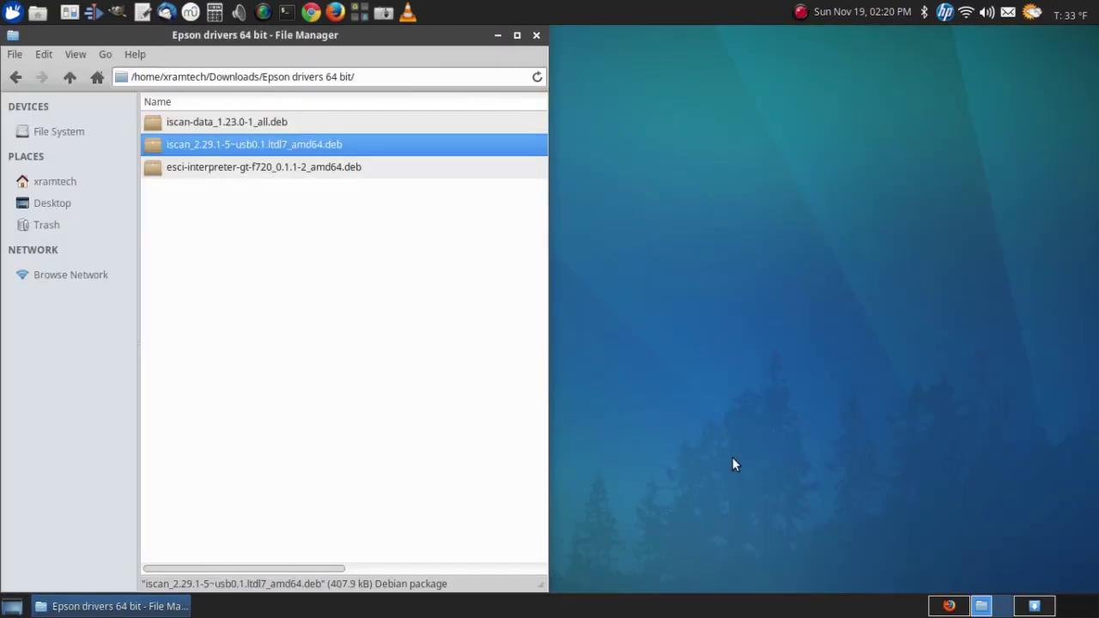
pyautogui.click(1034, 610)
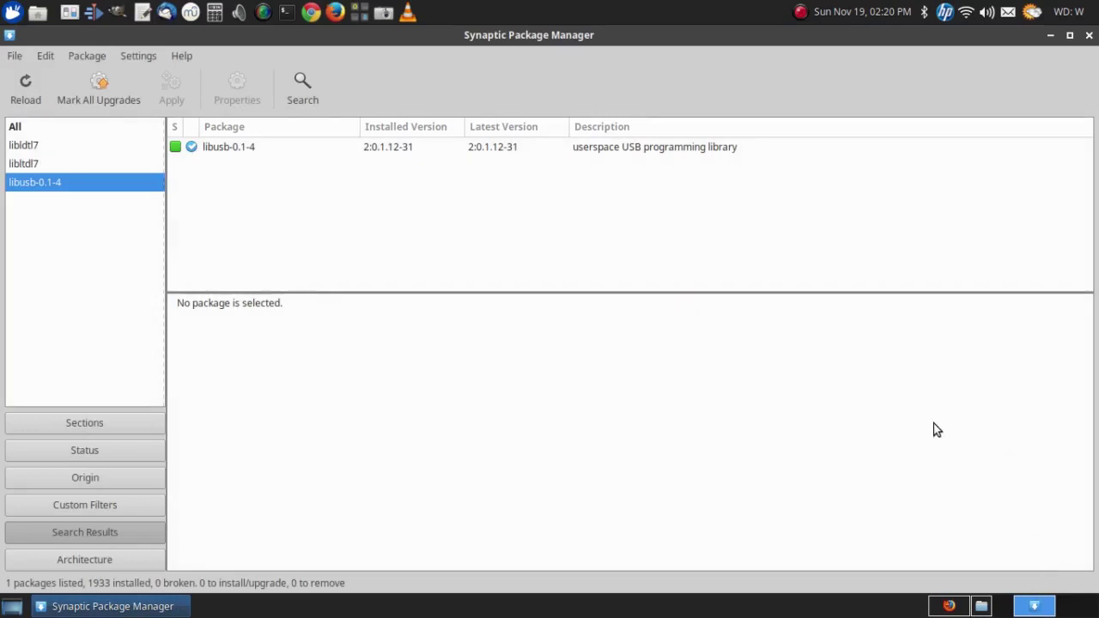
pyautogui.click(301, 79)
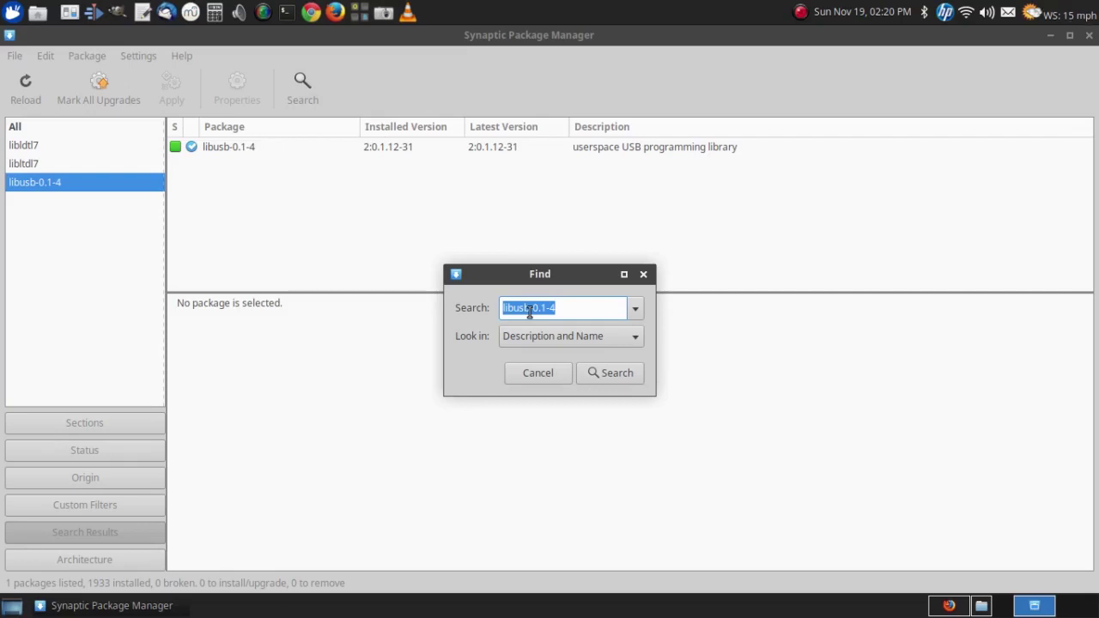
pyautogui.write('iscan-')
pyautogui.click(613, 371)
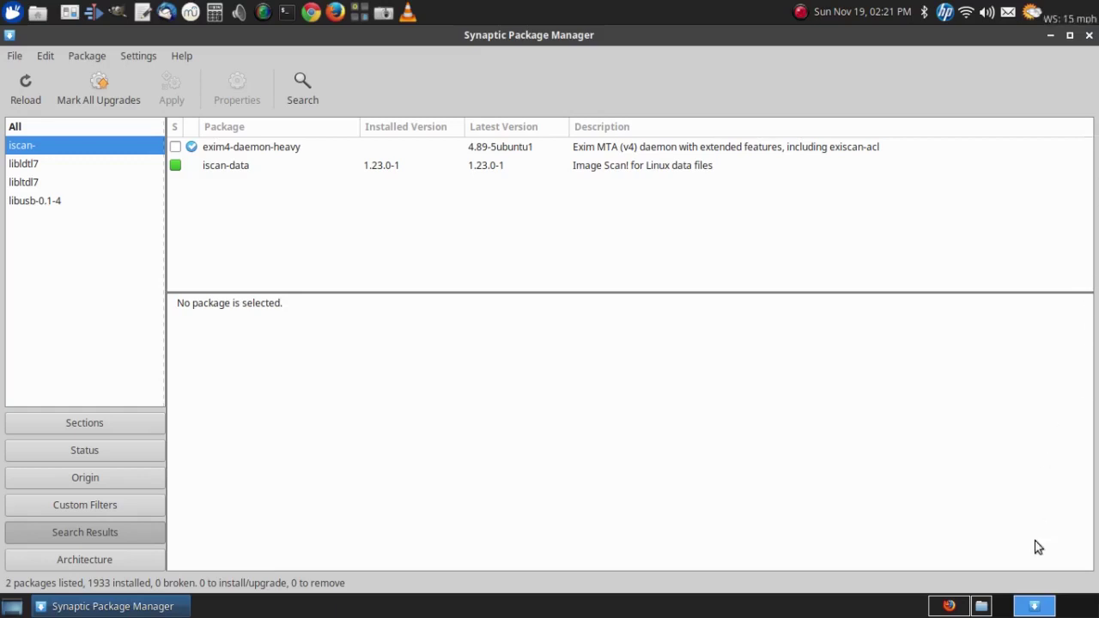
pyautogui.click(984, 608)
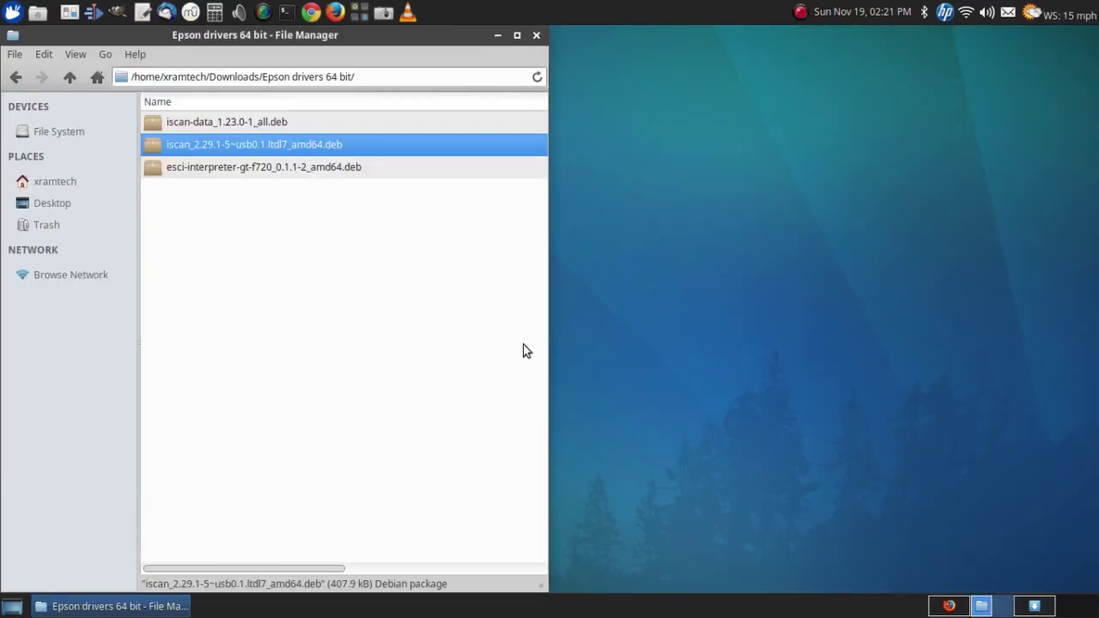
# Step: Install the iscan .deb through Software Install, authenticating with the administrator password, then close the window
pyautogui.rightClick(252, 146)
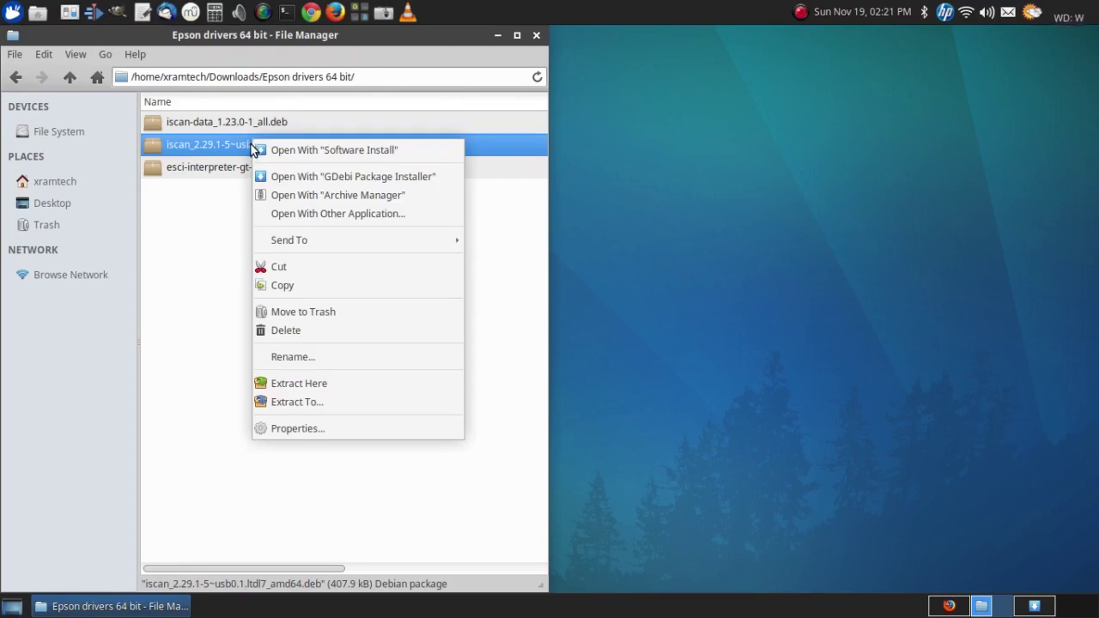
pyautogui.click(302, 154)
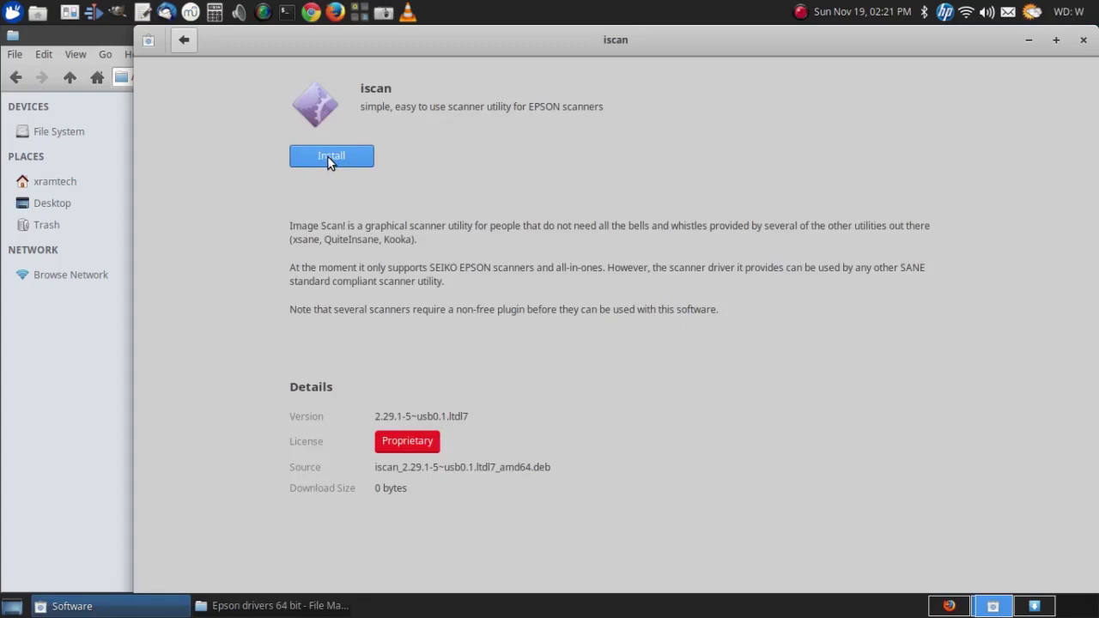
pyautogui.click(329, 159)
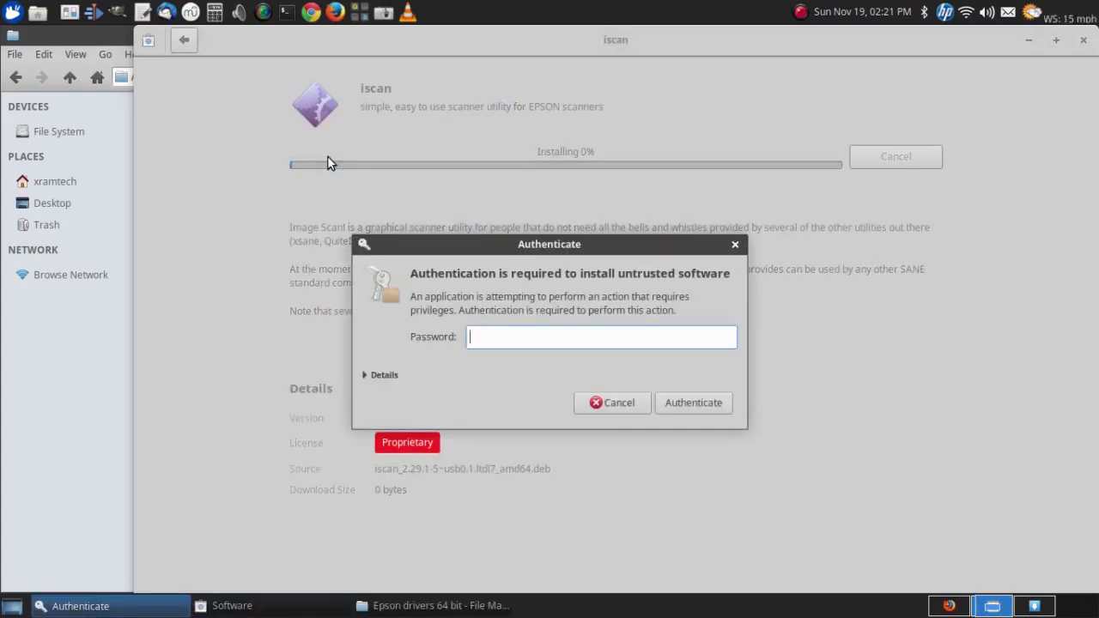
pyautogui.write('***')
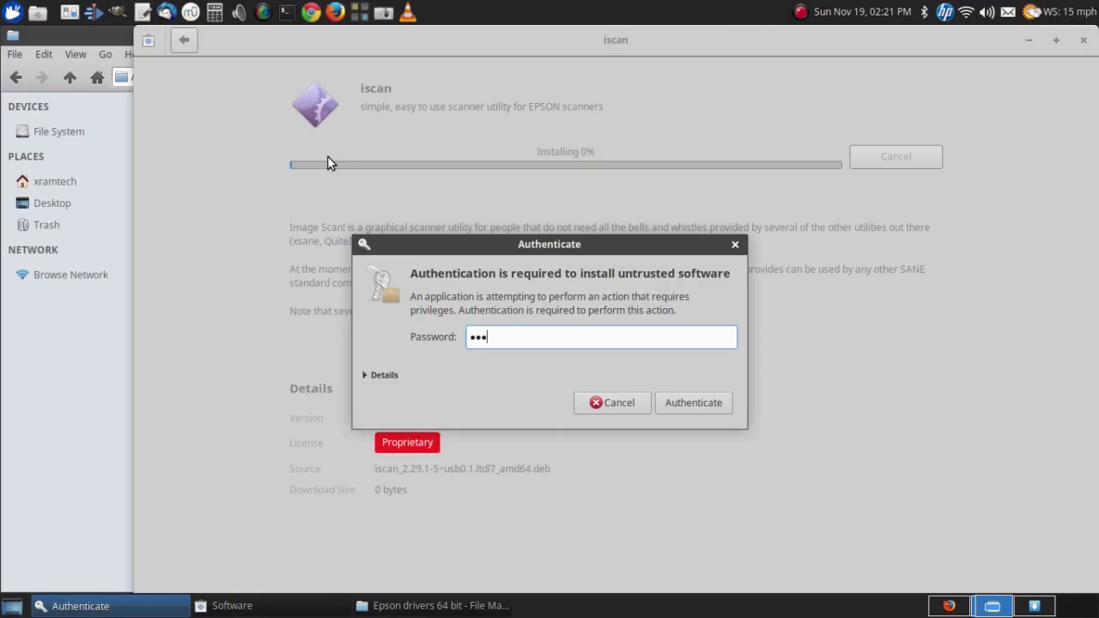
pyautogui.write('****')
pyautogui.write('*')
pyautogui.click(702, 403)
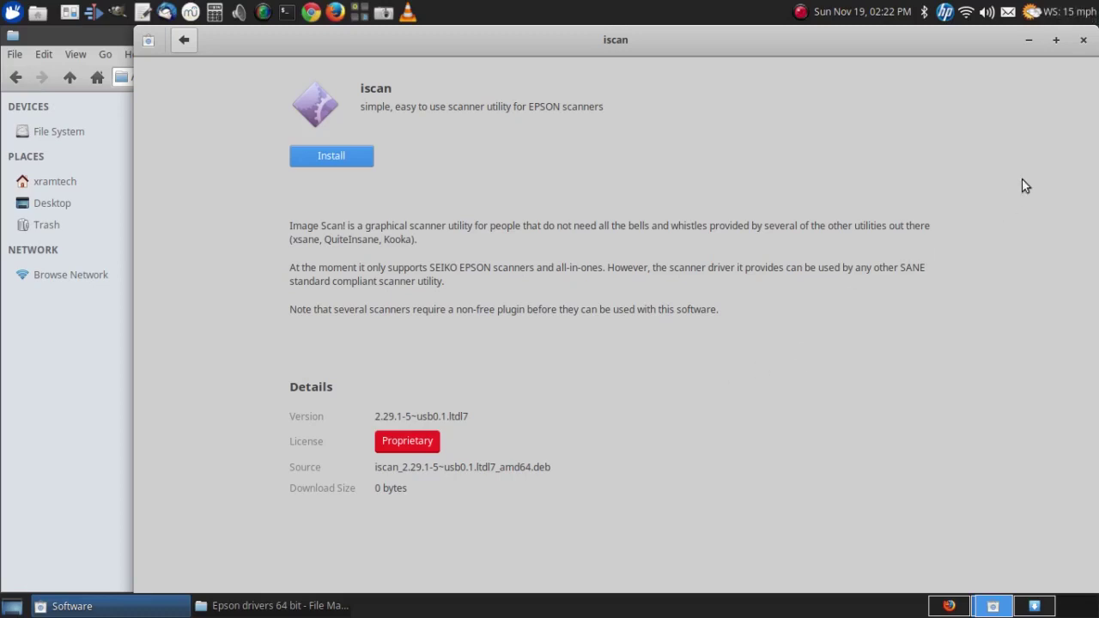
pyautogui.click(1083, 41)
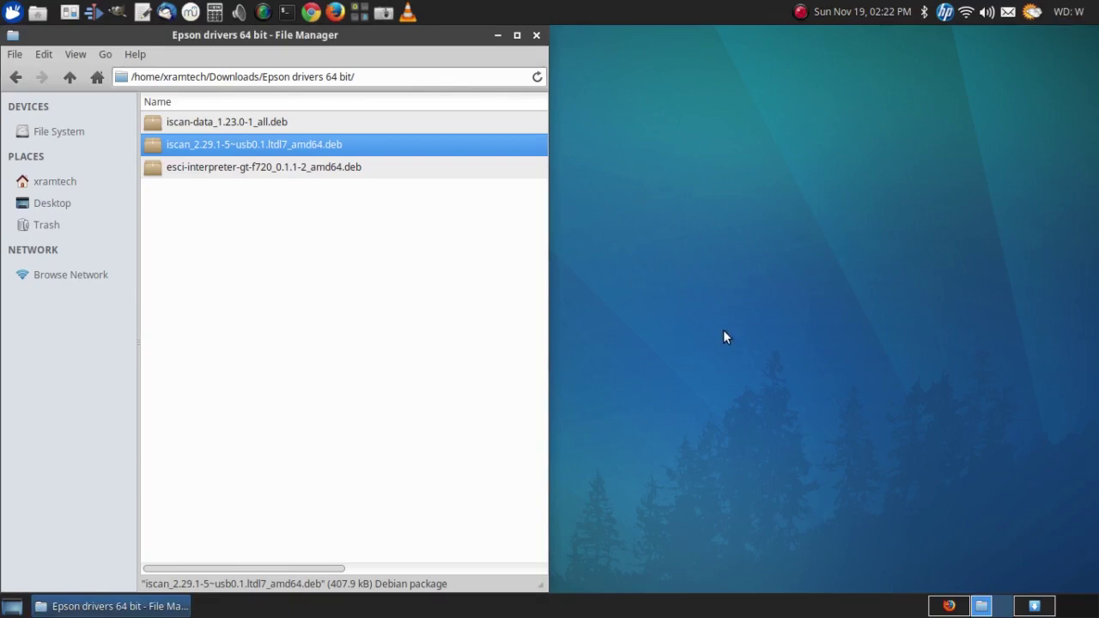
# Step: Search Synaptic for 'libsane', listing 12 packages including experimental libsane-common 1.0.27-1
pyautogui.click(1033, 605)
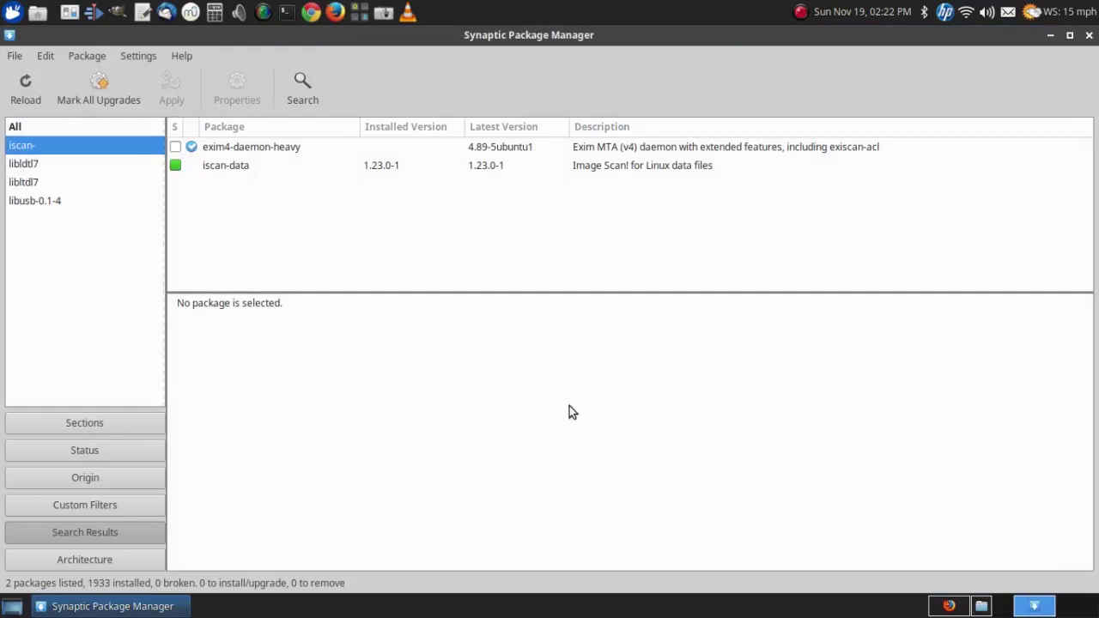
pyautogui.click(301, 88)
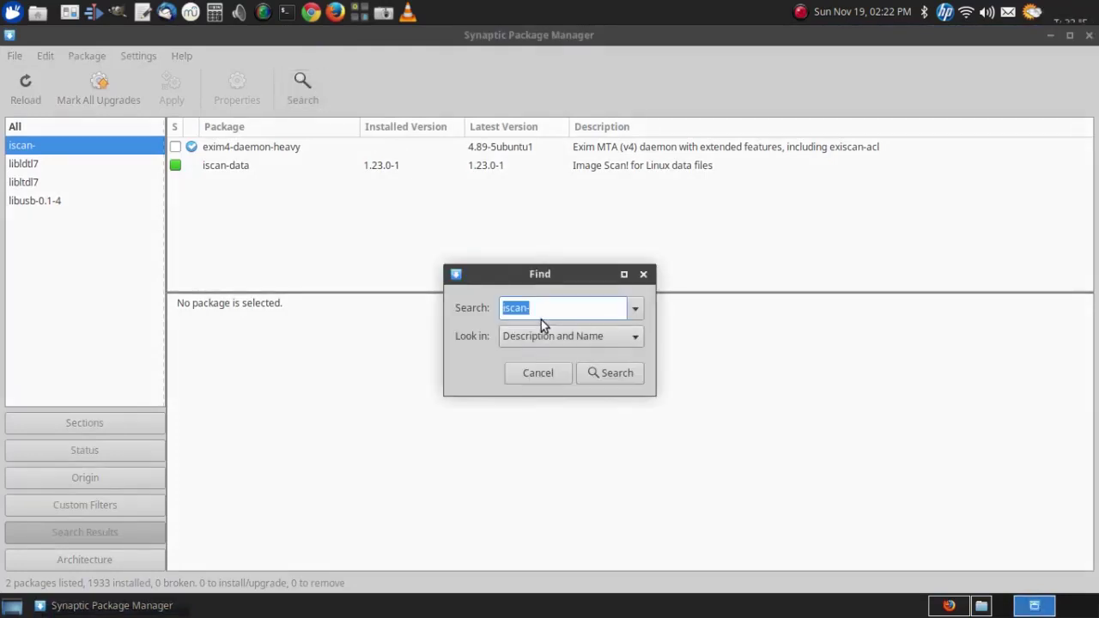
pyautogui.write('li')
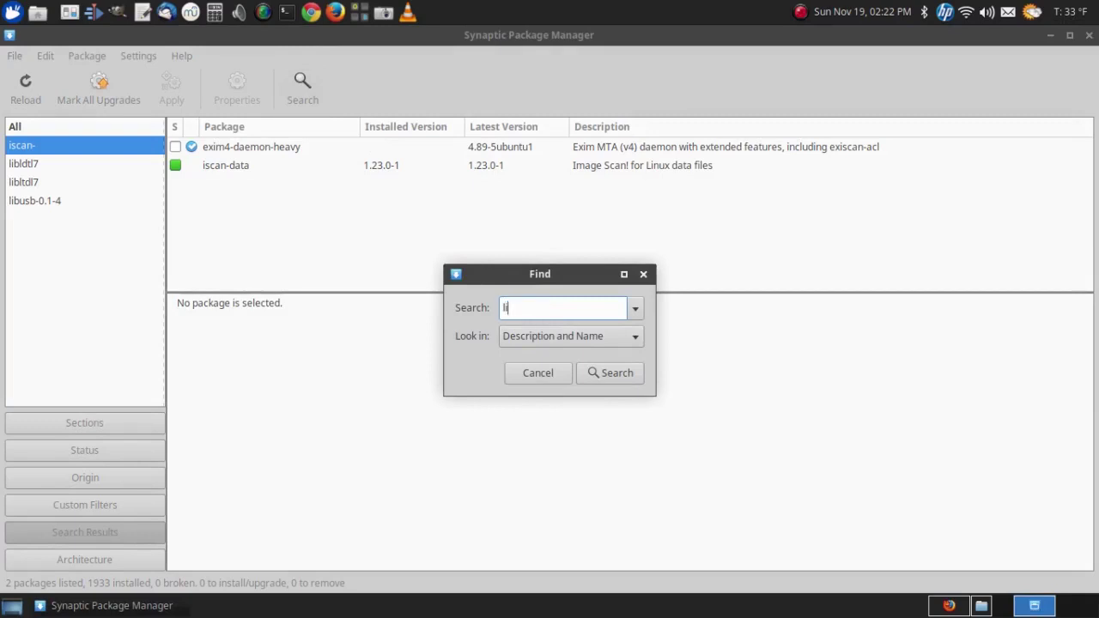
pyautogui.write('bsane')
pyautogui.click(611, 375)
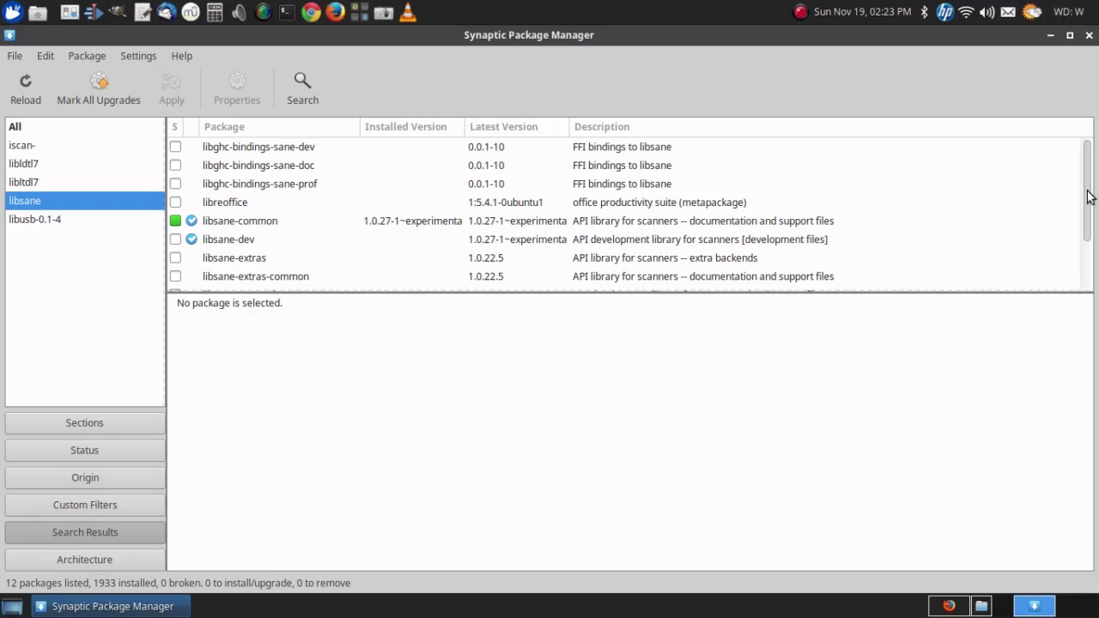
# Step: Scroll down to libsane1 to check its experimental installed version, then quit Synaptic with Ctrl+Q
pyautogui.scroll(-1, 1088, 212)
pyautogui.moveTo(1089, 213); pyautogui.dragTo(1086, 260)
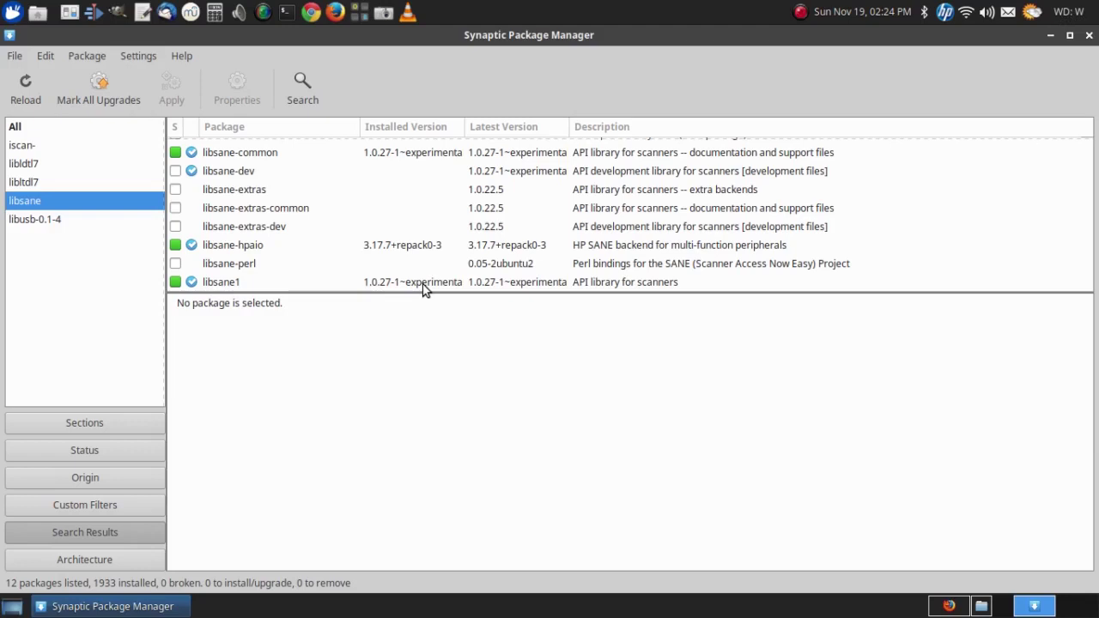
pyautogui.hotkey('ctrl', 'q')
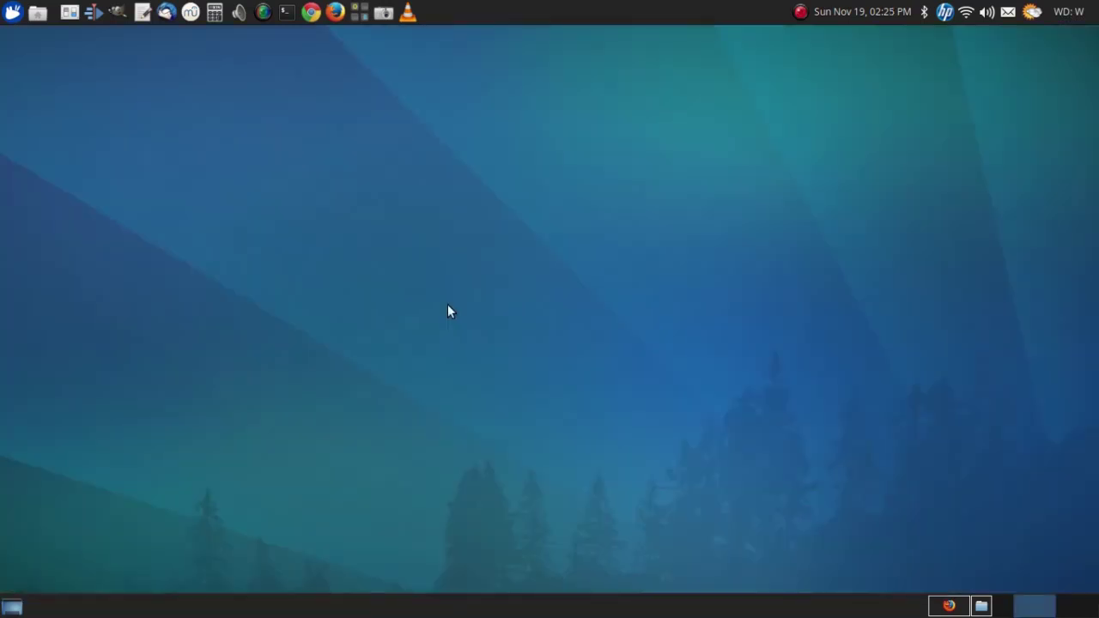